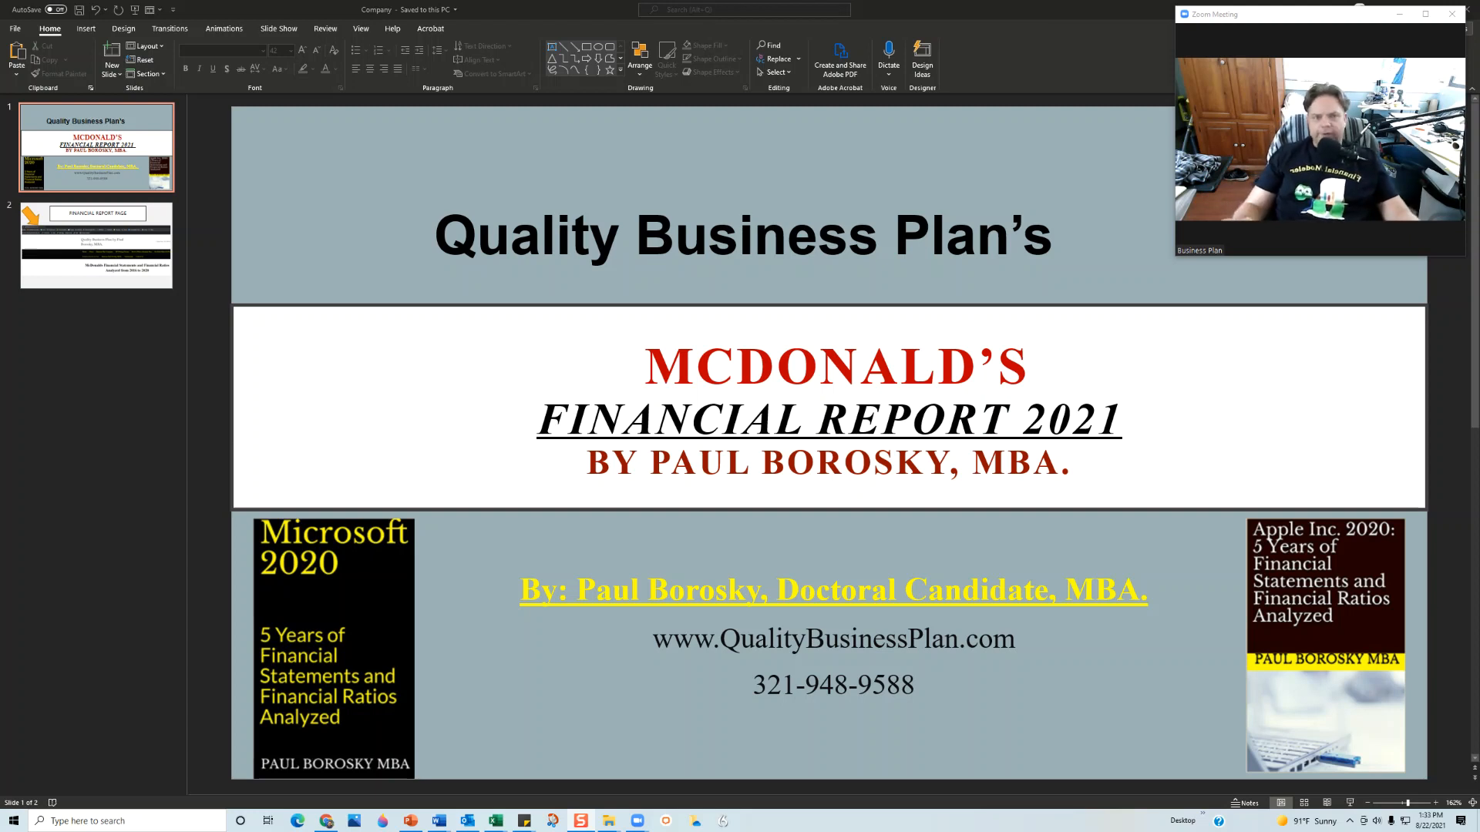
Switch to the McDonald's workbook and show its Information Page sheet
key("alt+Tab")
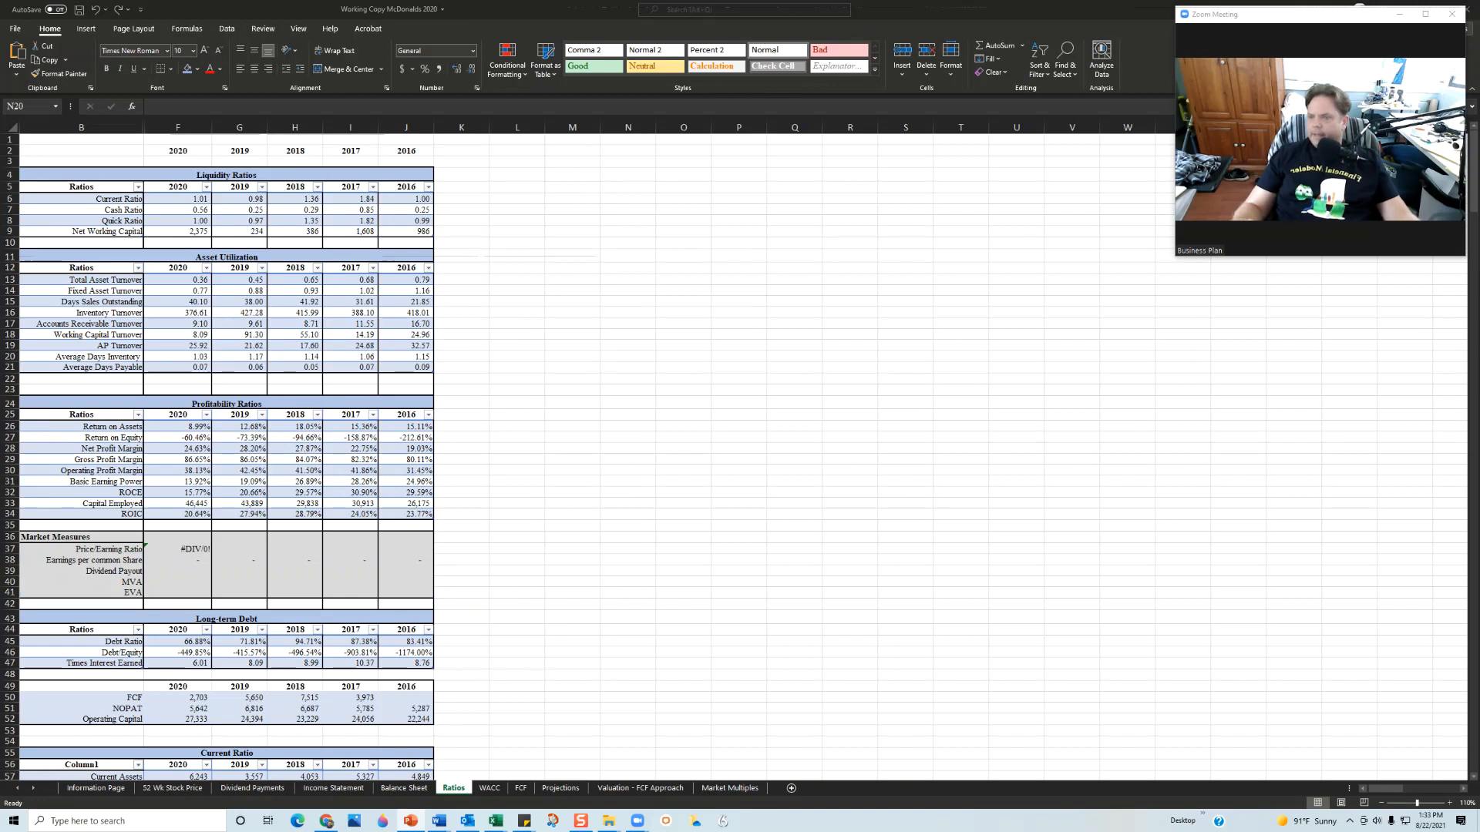
left_click(94, 789)
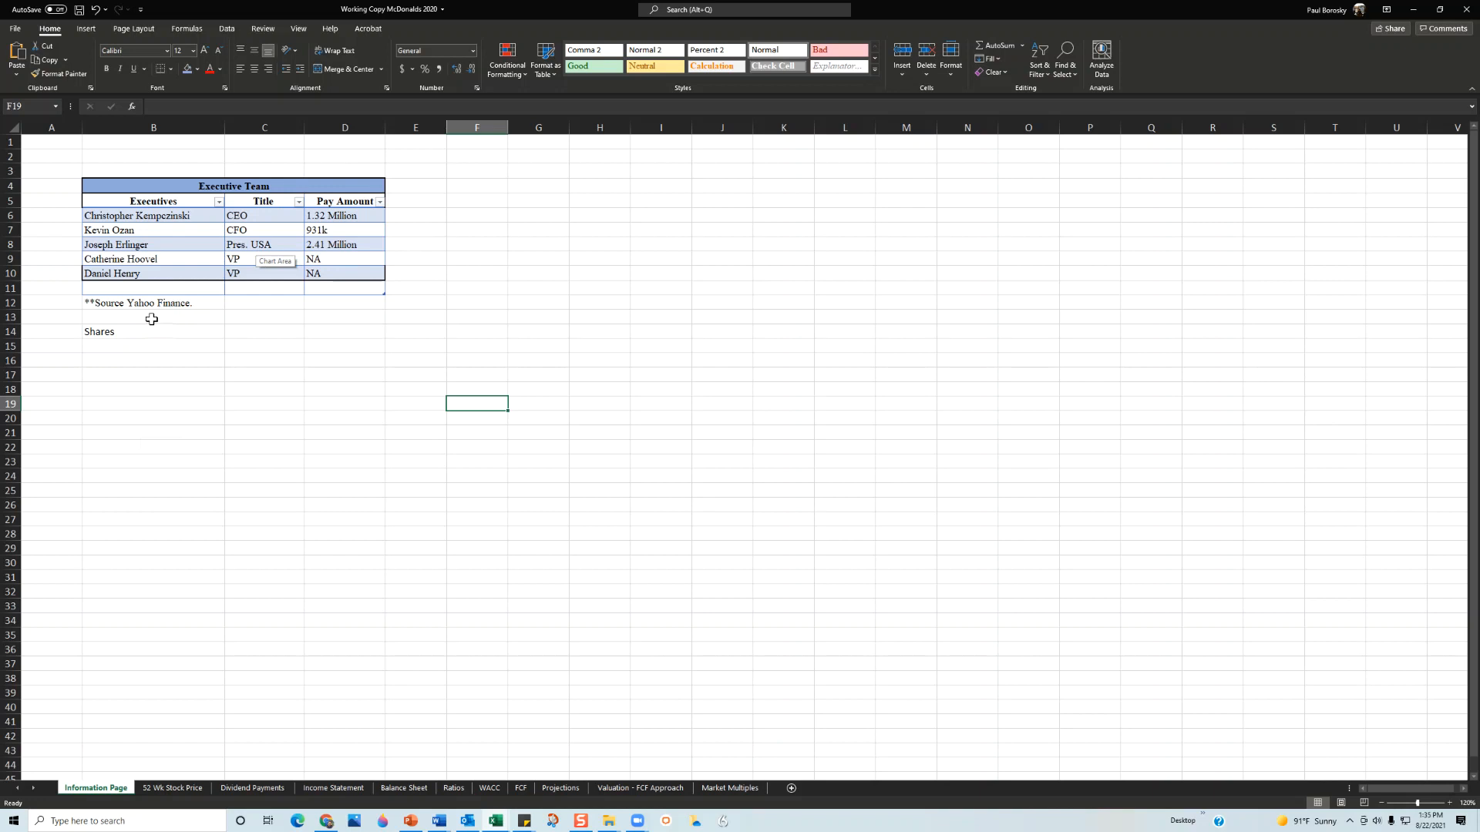
View the 52 Wk Stock Price sheet, then the Dividend Payments sheet with its 2016–2020 payout history
left_click(172, 788)
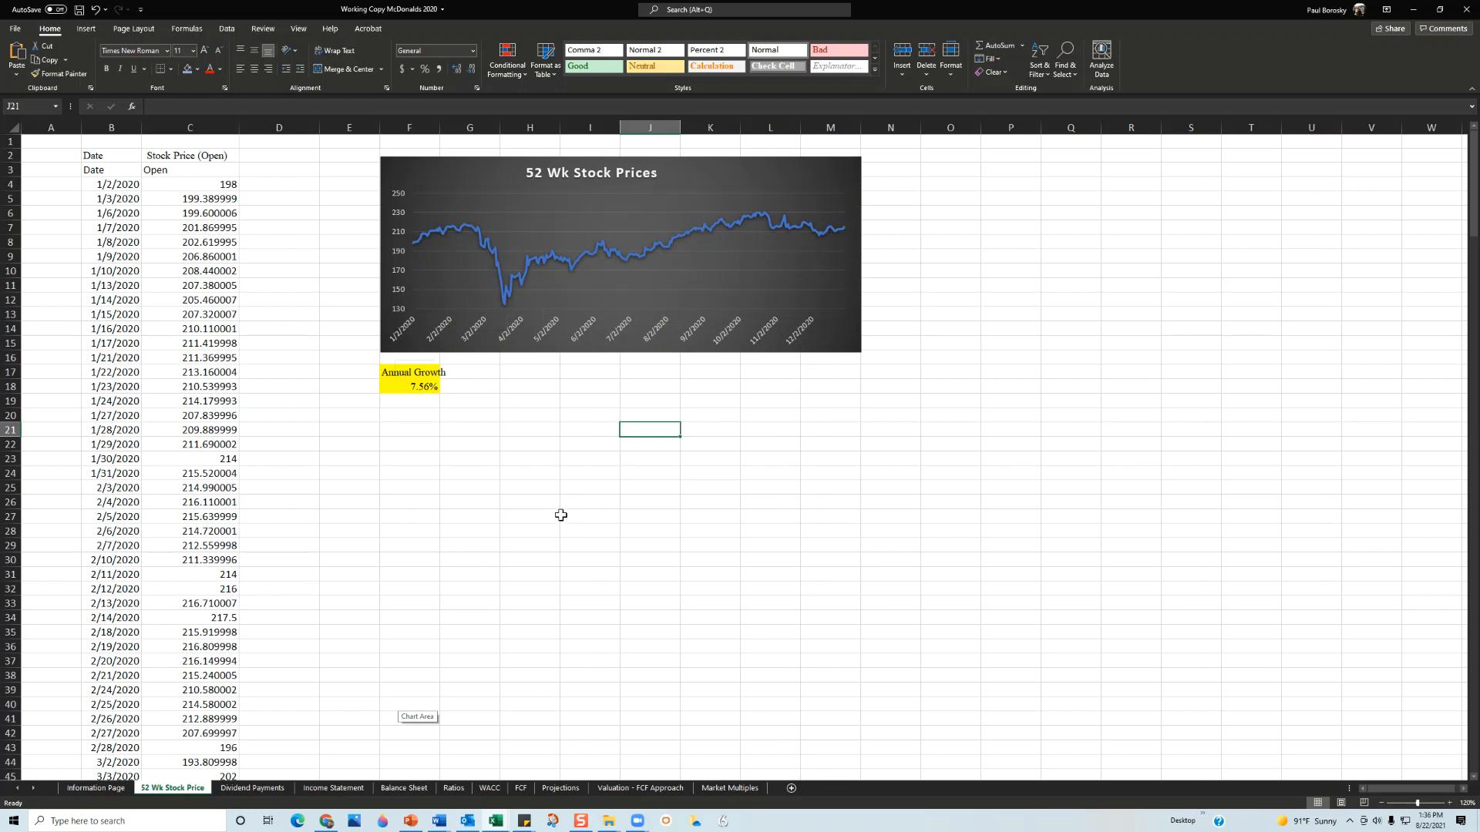
left_click(251, 789)
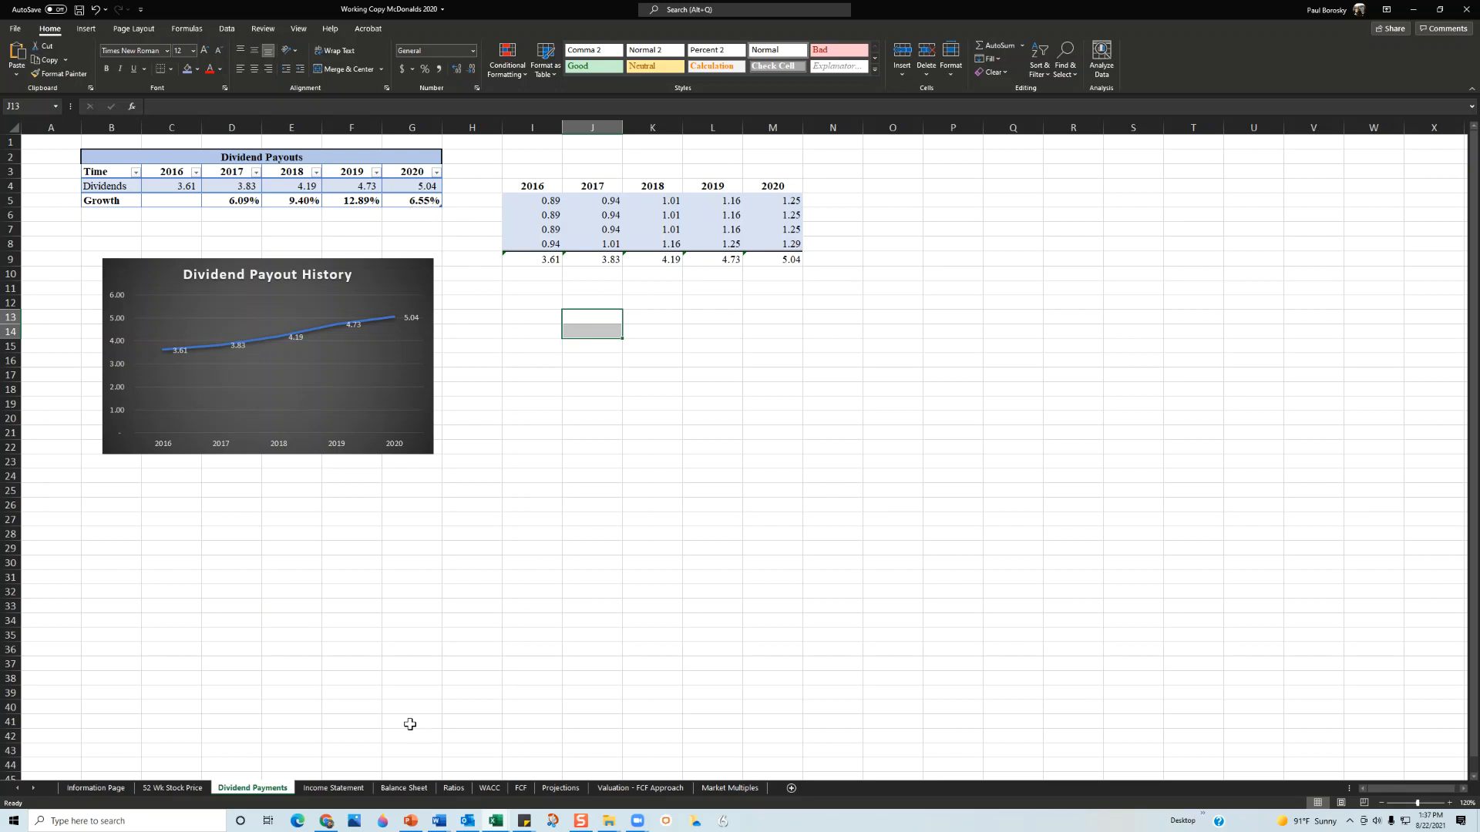
Show the Income Statement sheet with 2016–2020 revenues and growth tables
left_click(335, 788)
left_click(530, 439)
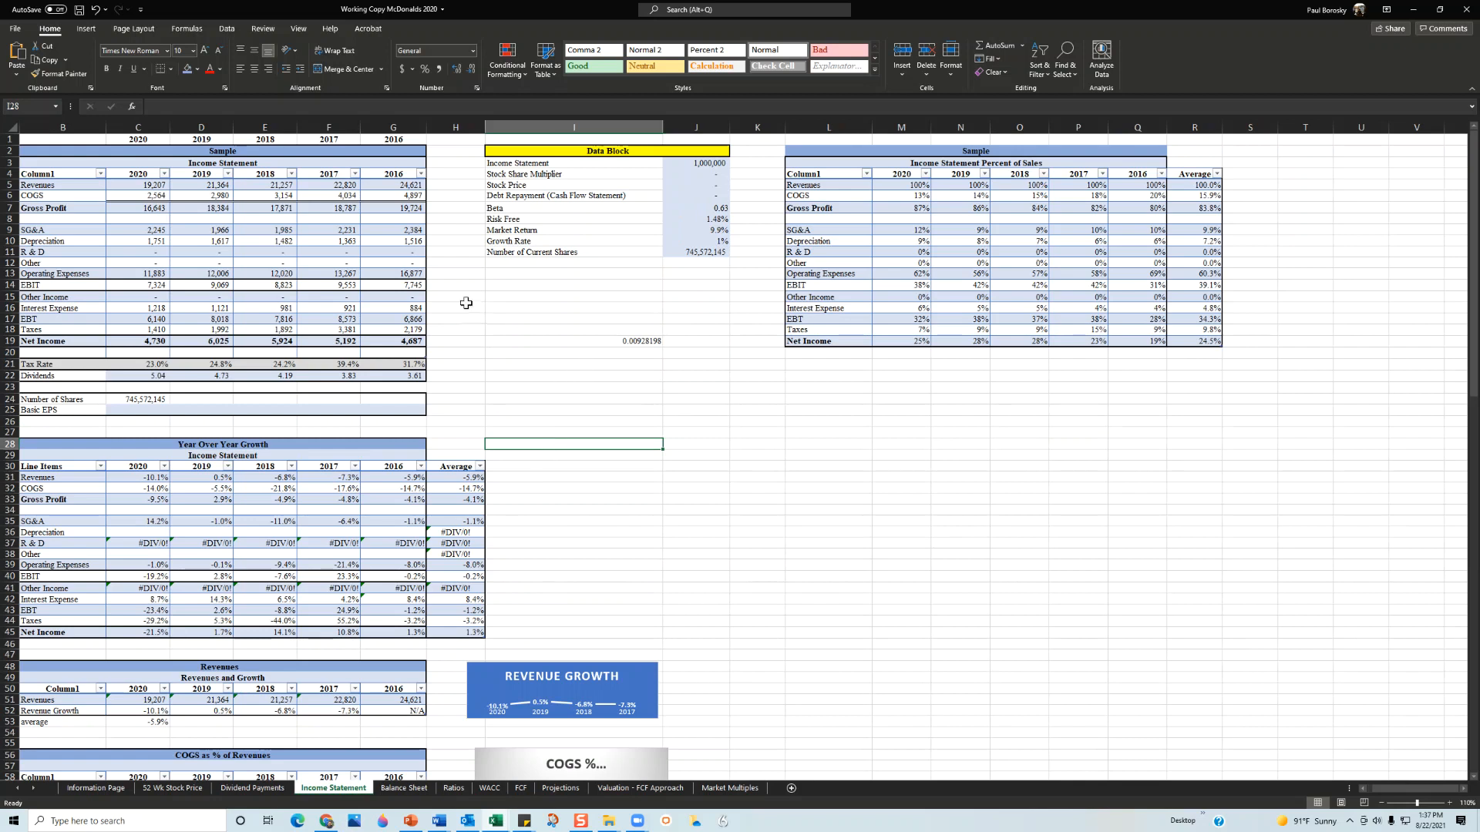
left_click(390, 186)
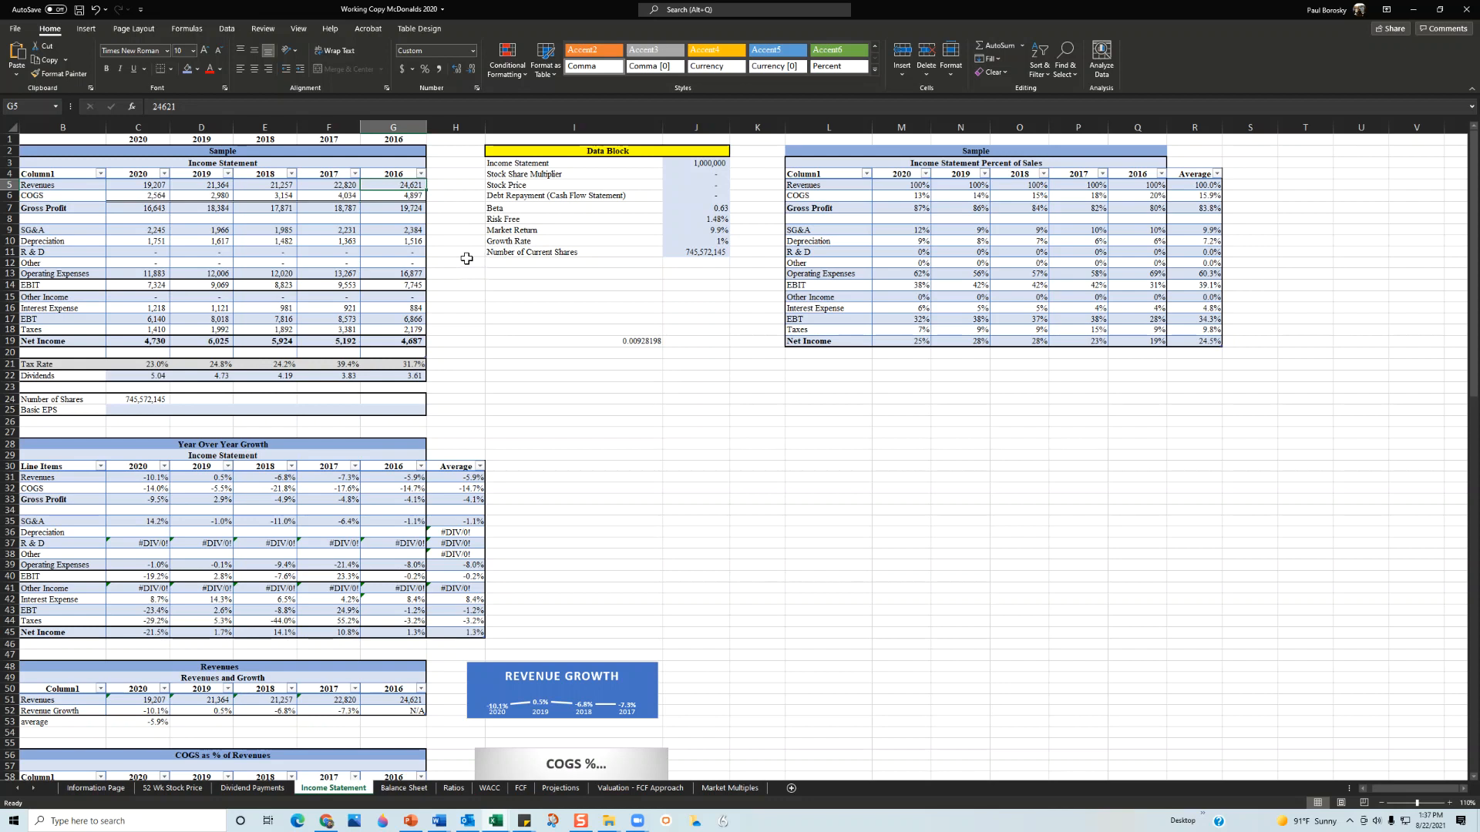
left_click(326, 185)
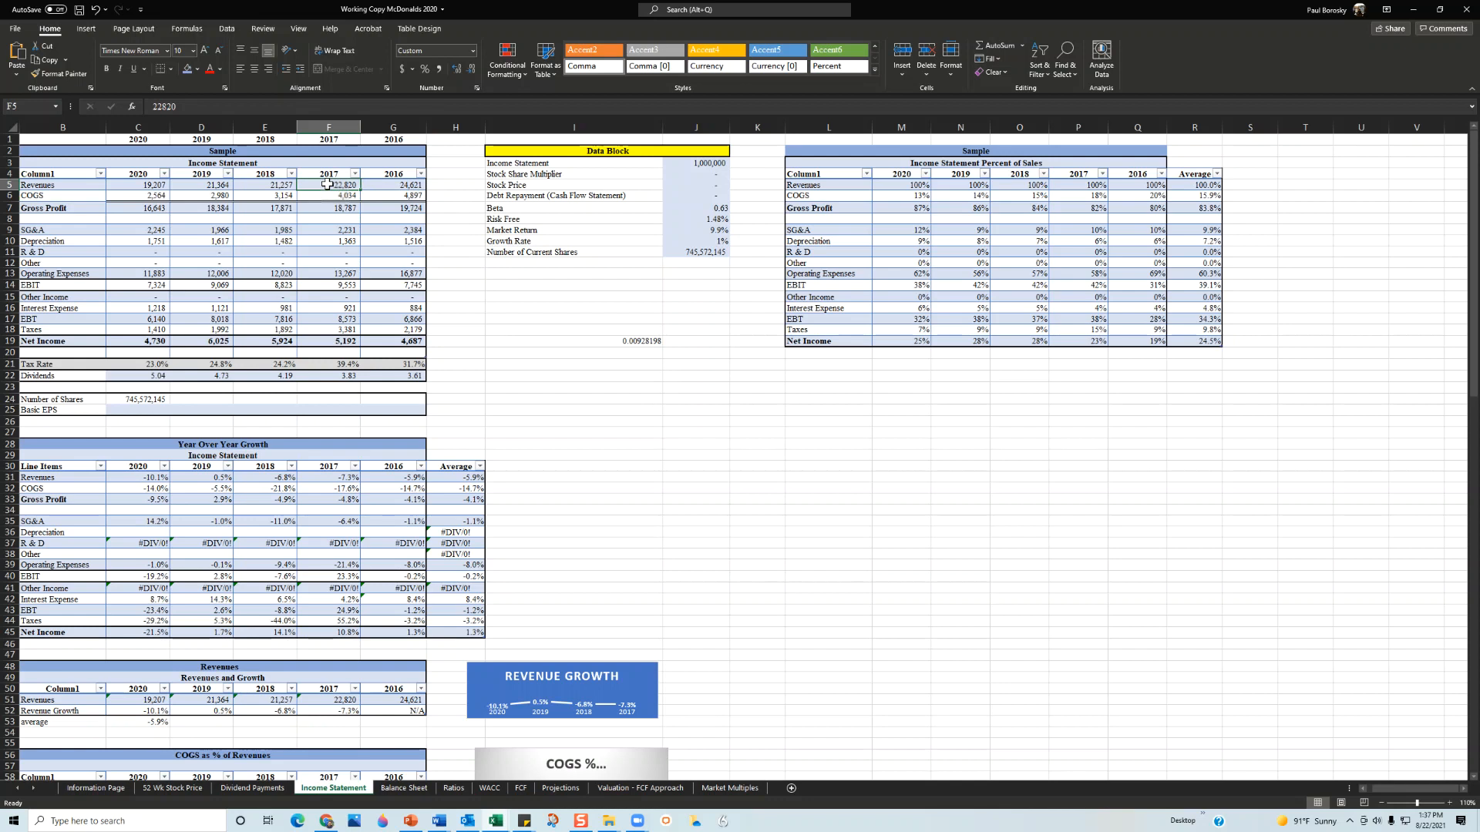
key("Left")
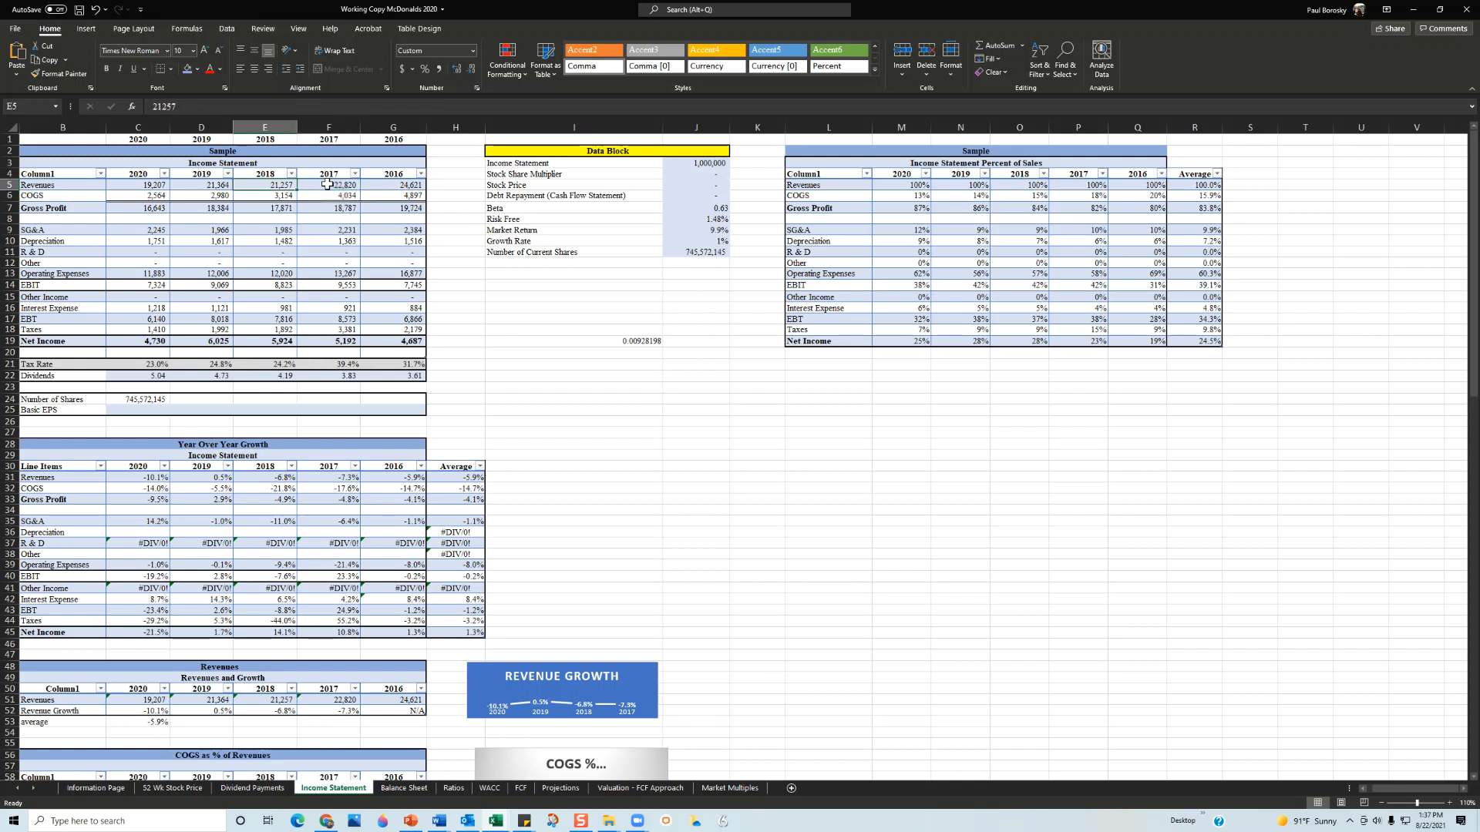
key("Left")
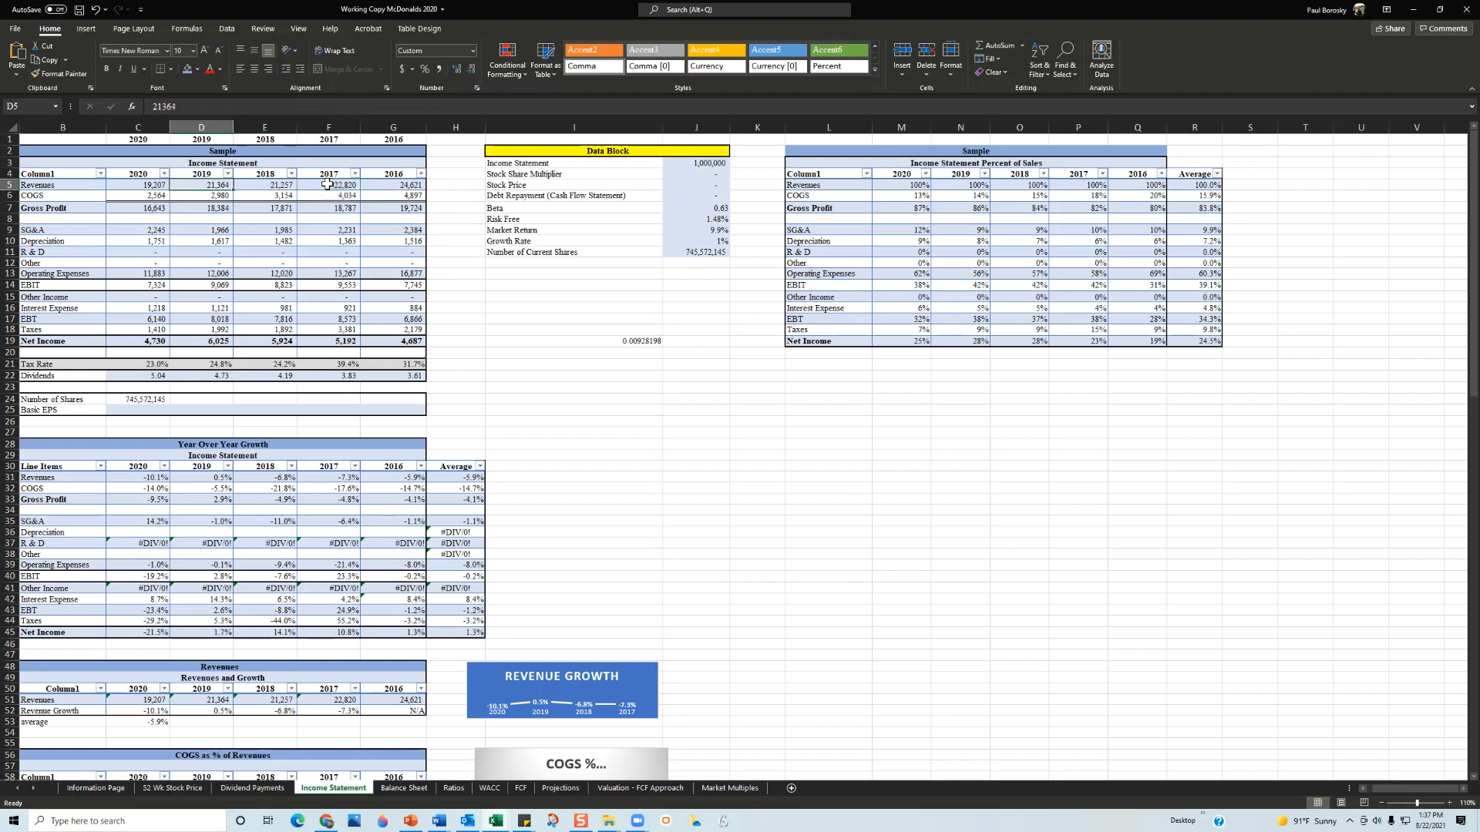
key("Left")
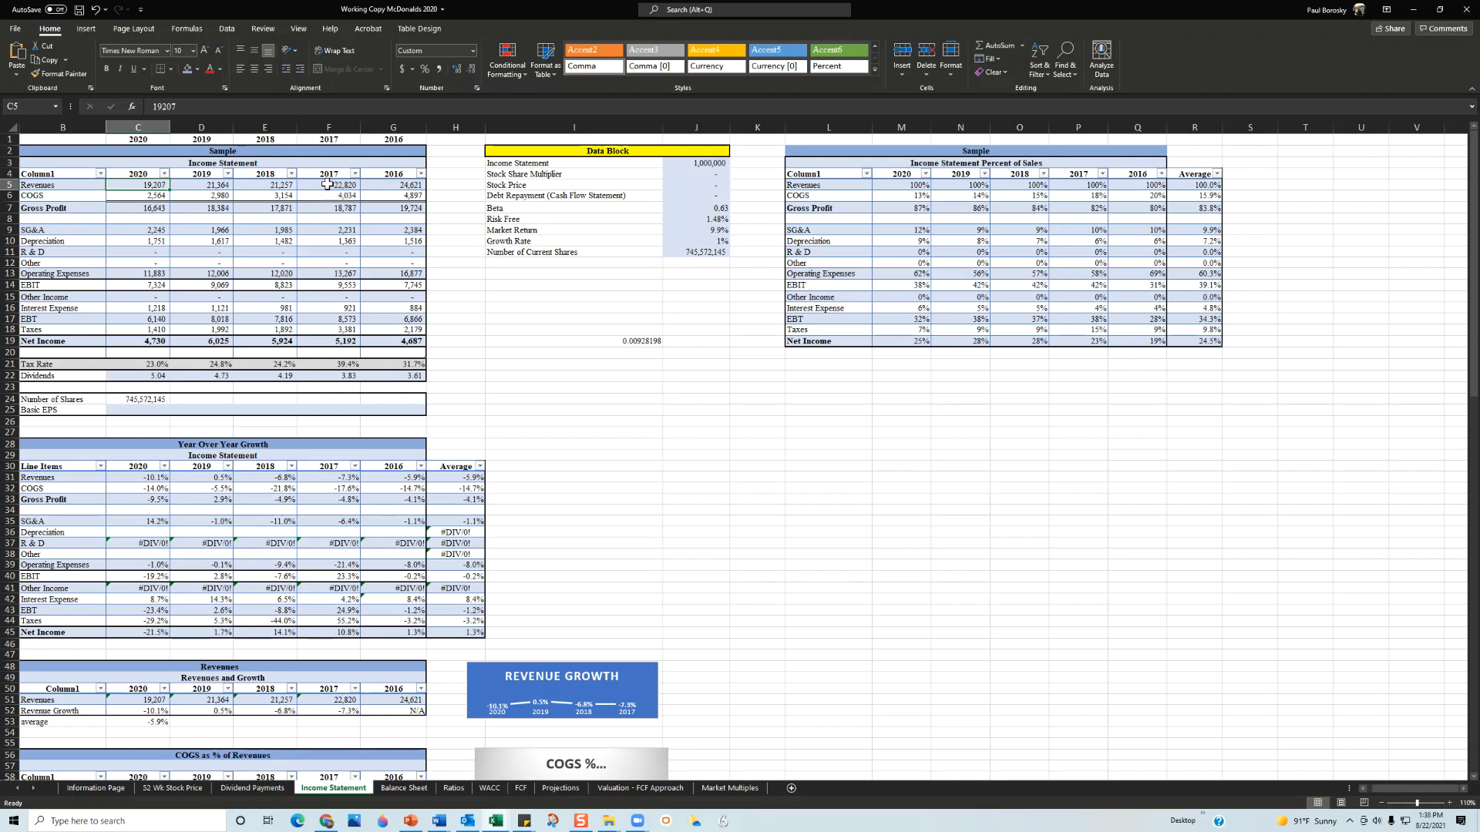
left_click(404, 788)
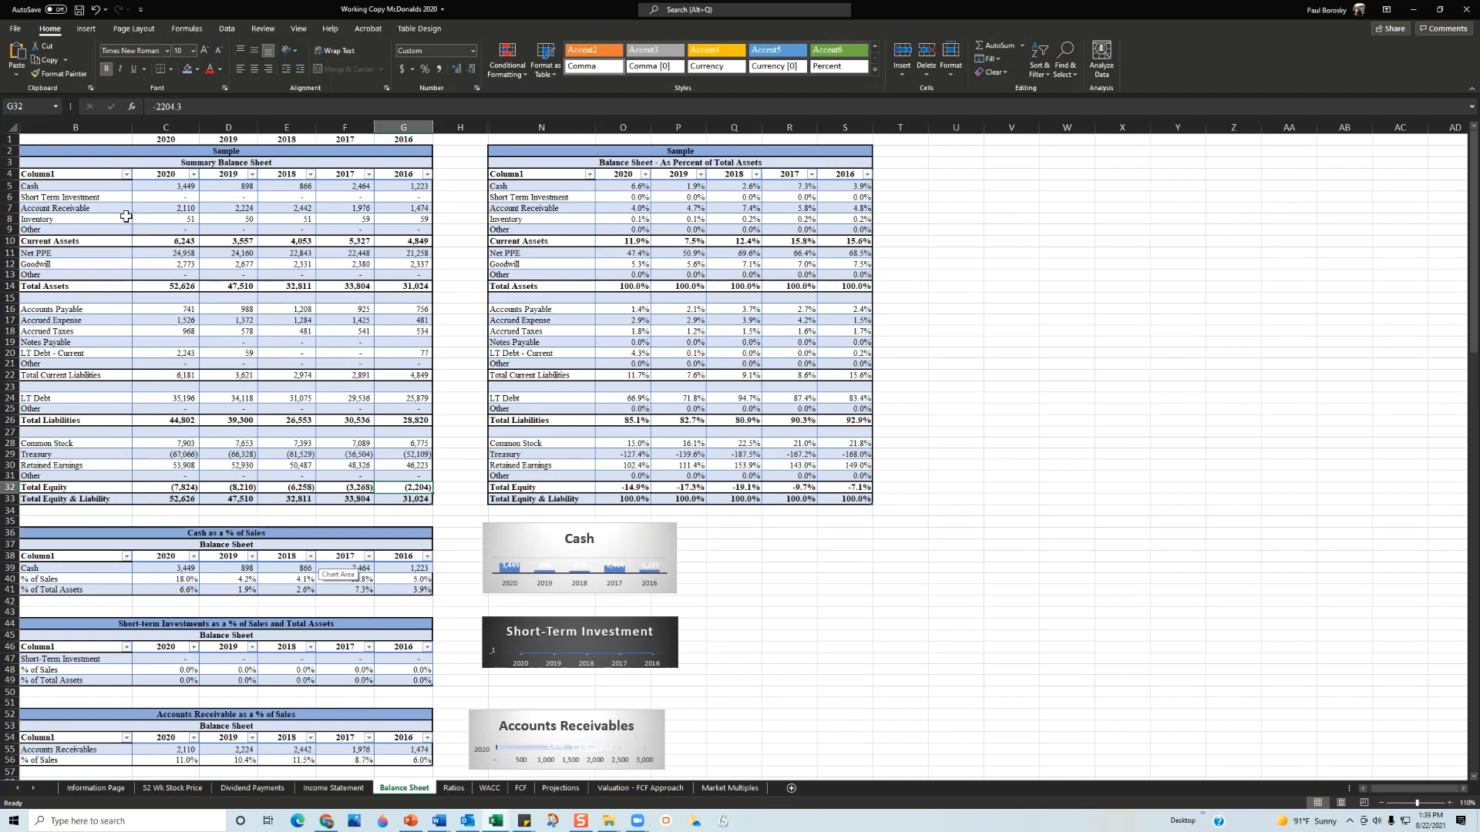
left_click(76, 188)
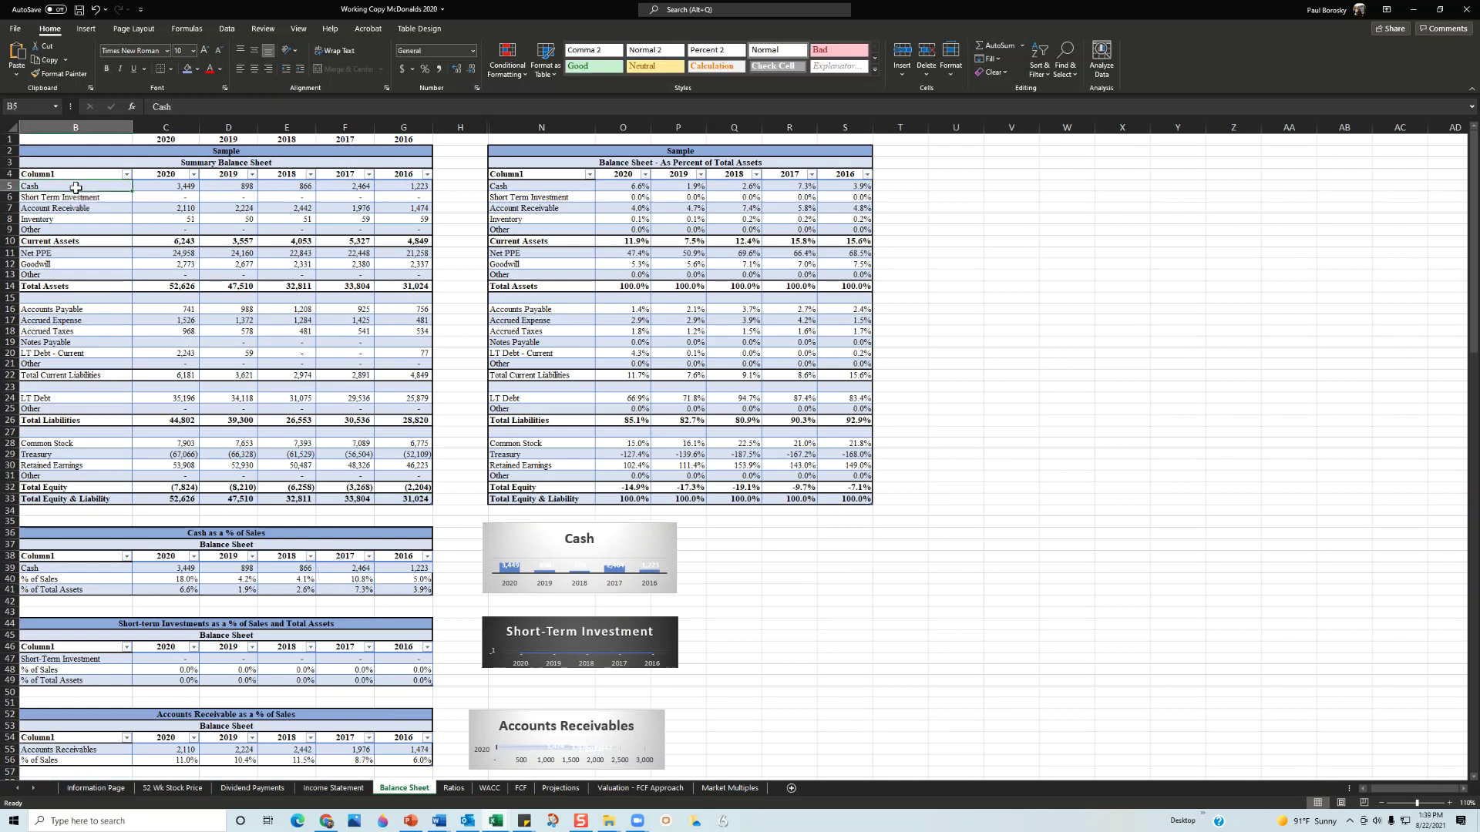
left_click(394, 186)
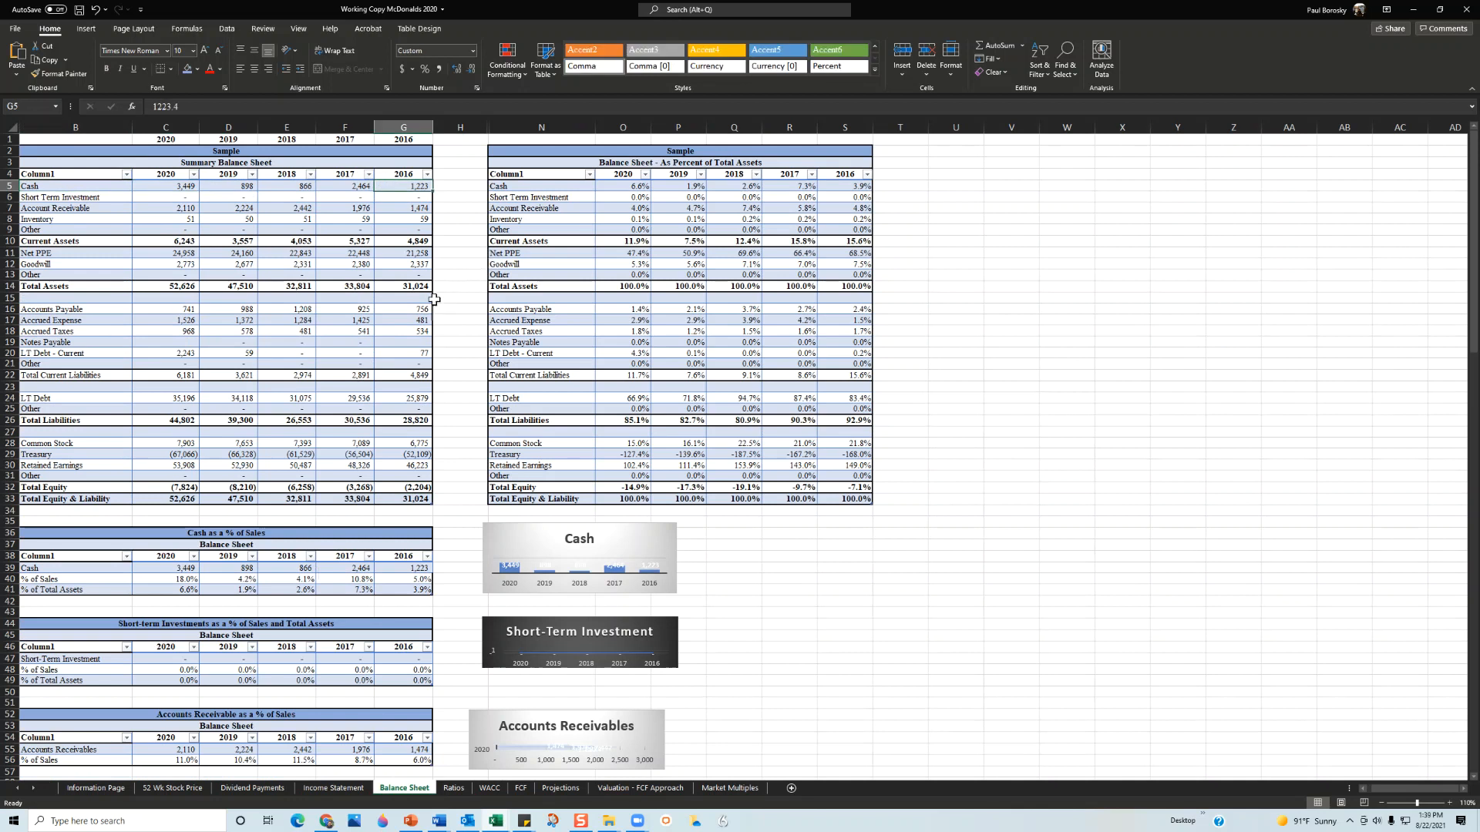
key("Left")
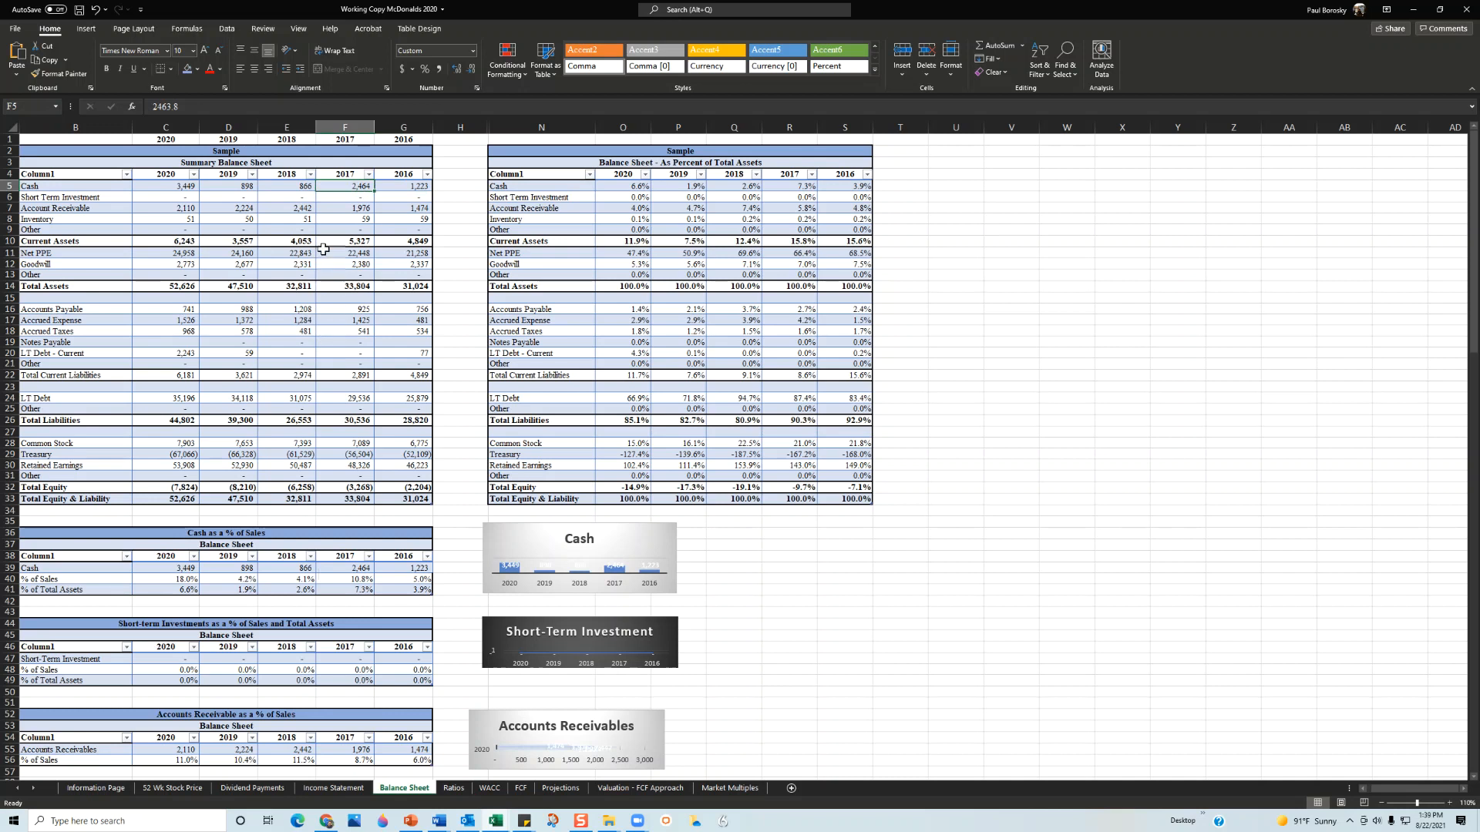
left_click(287, 191)
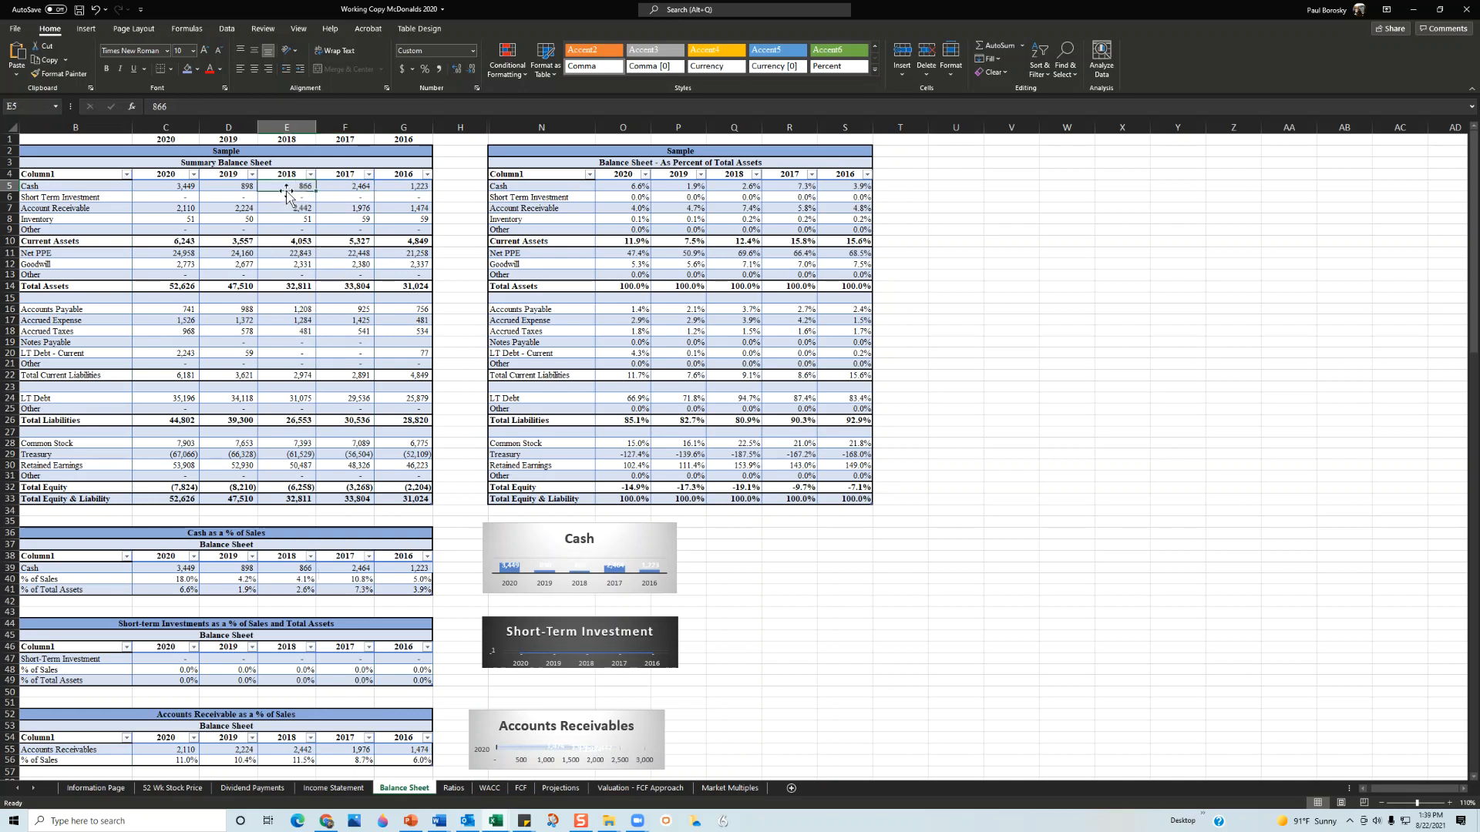
left_click(230, 182)
left_click(289, 191)
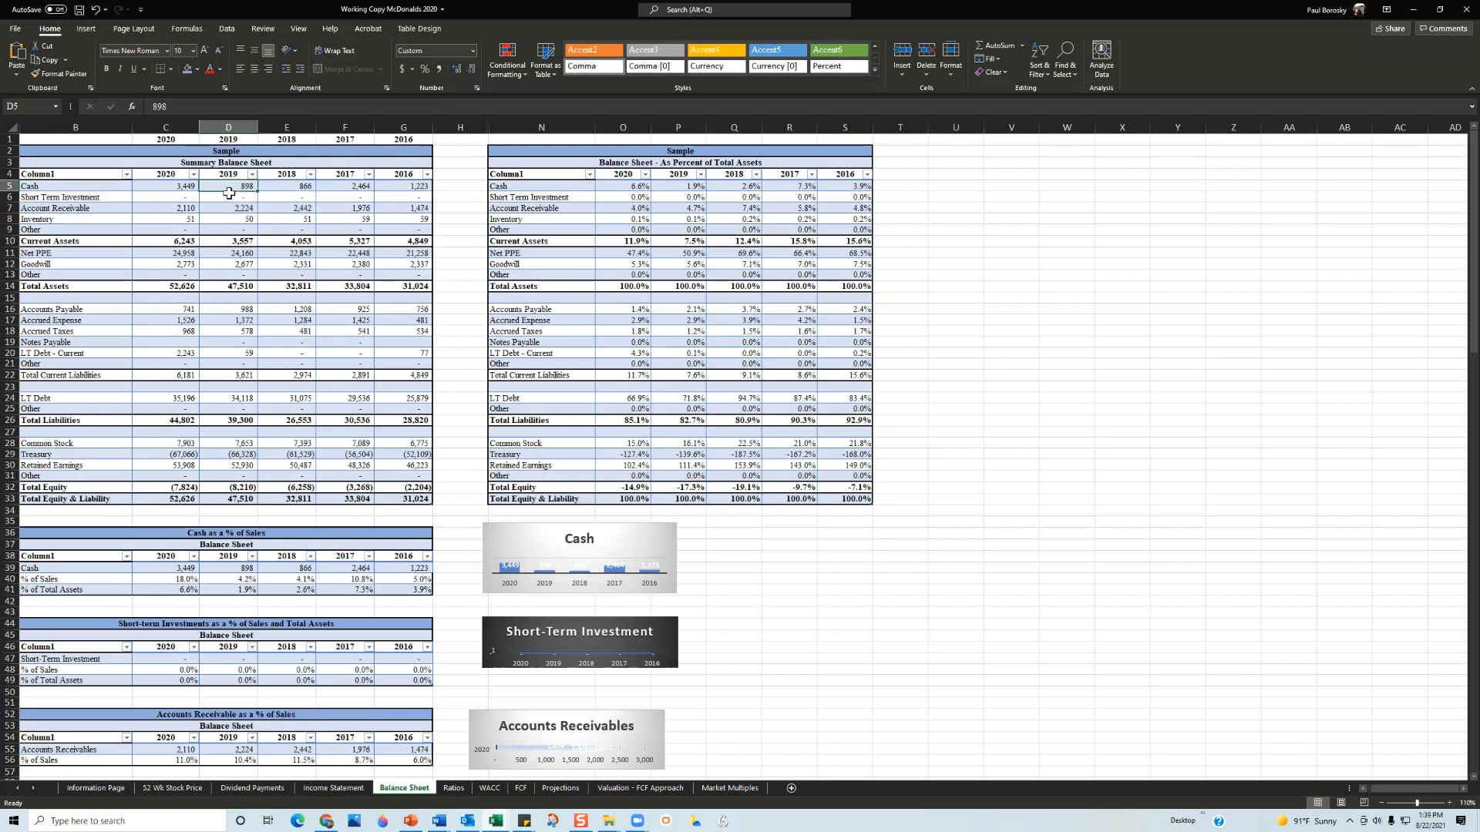
key("Left")
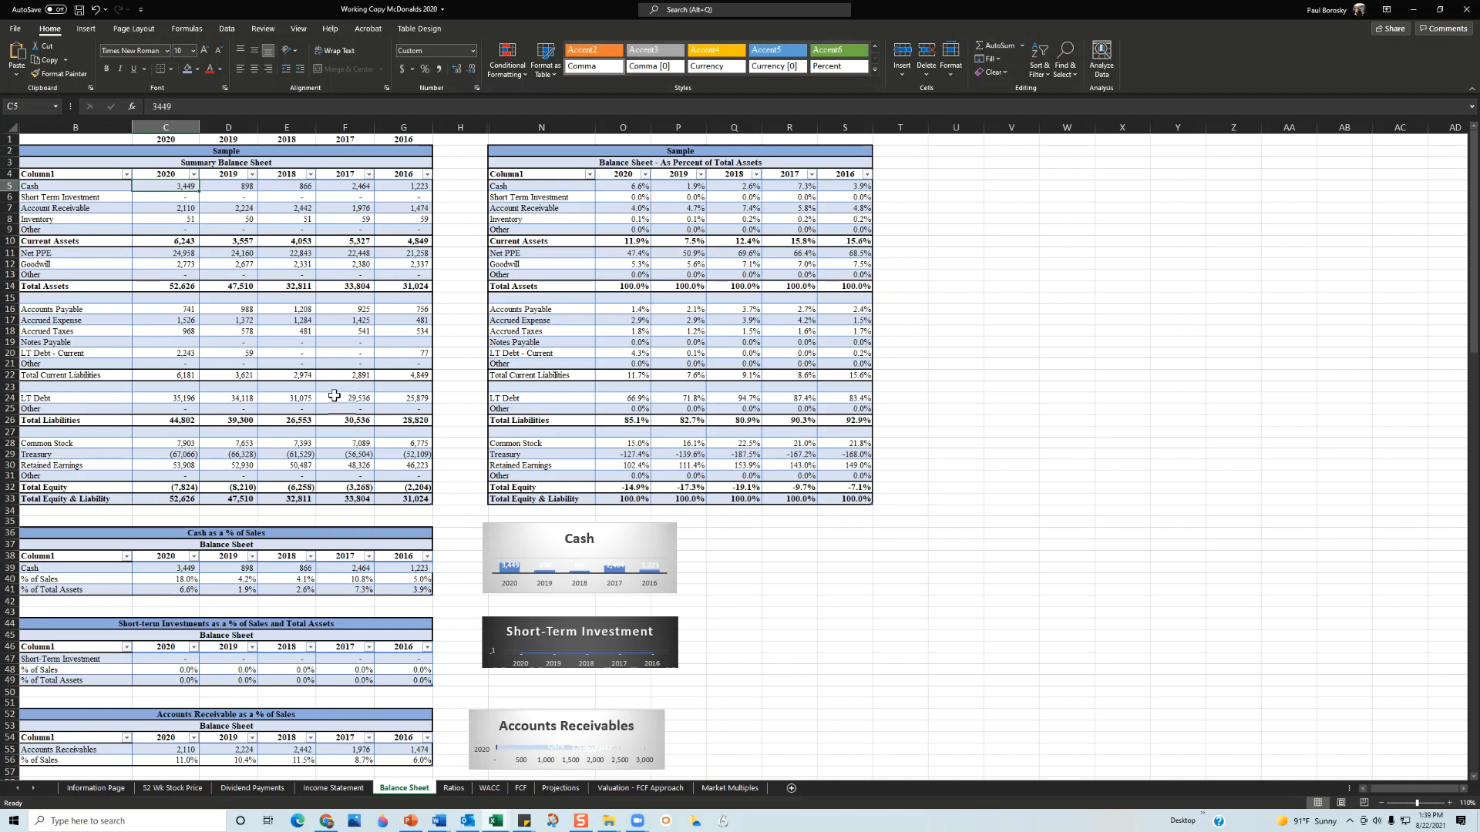
left_click(339, 787)
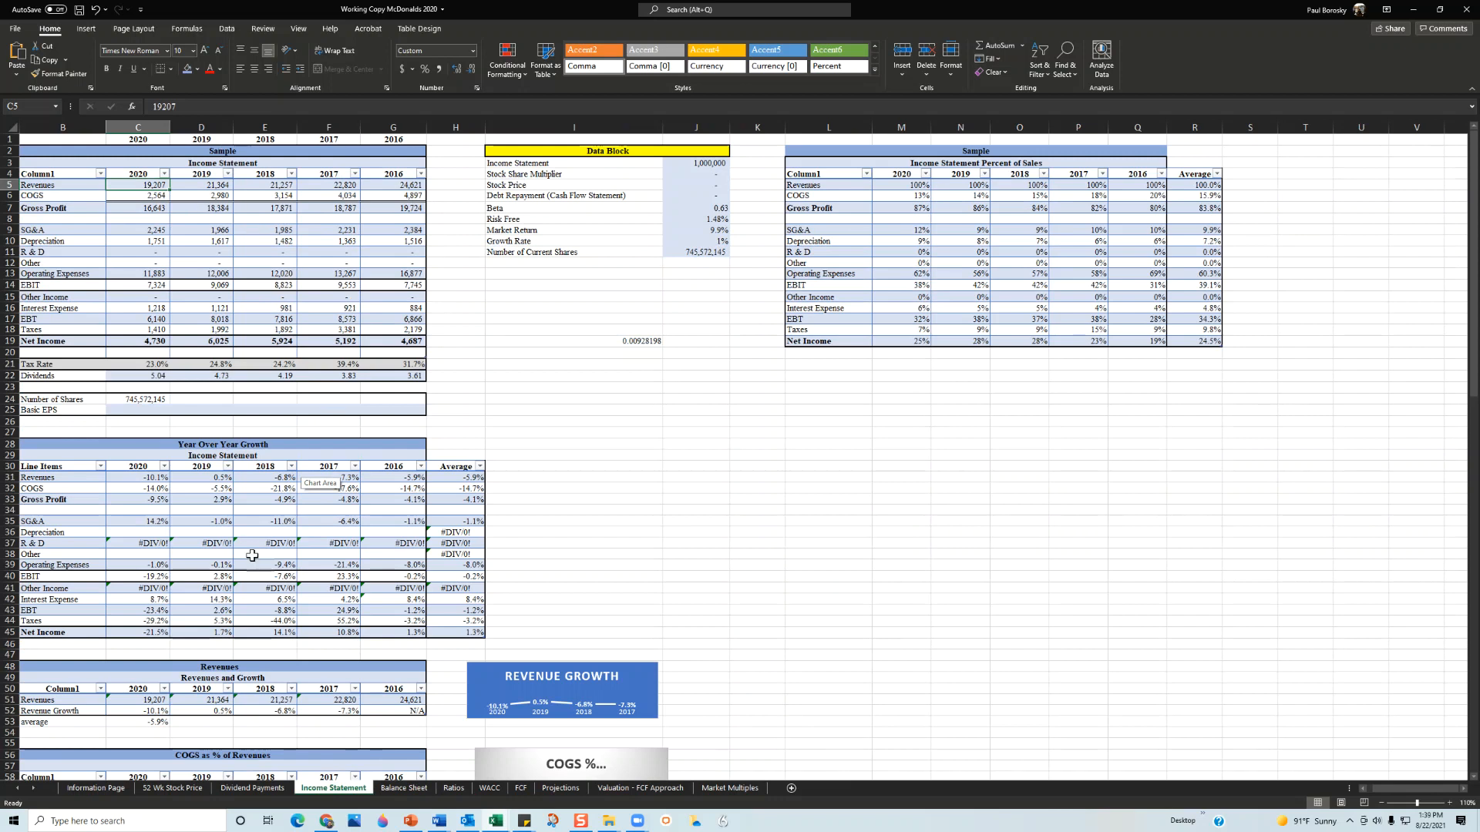
left_click(394, 788)
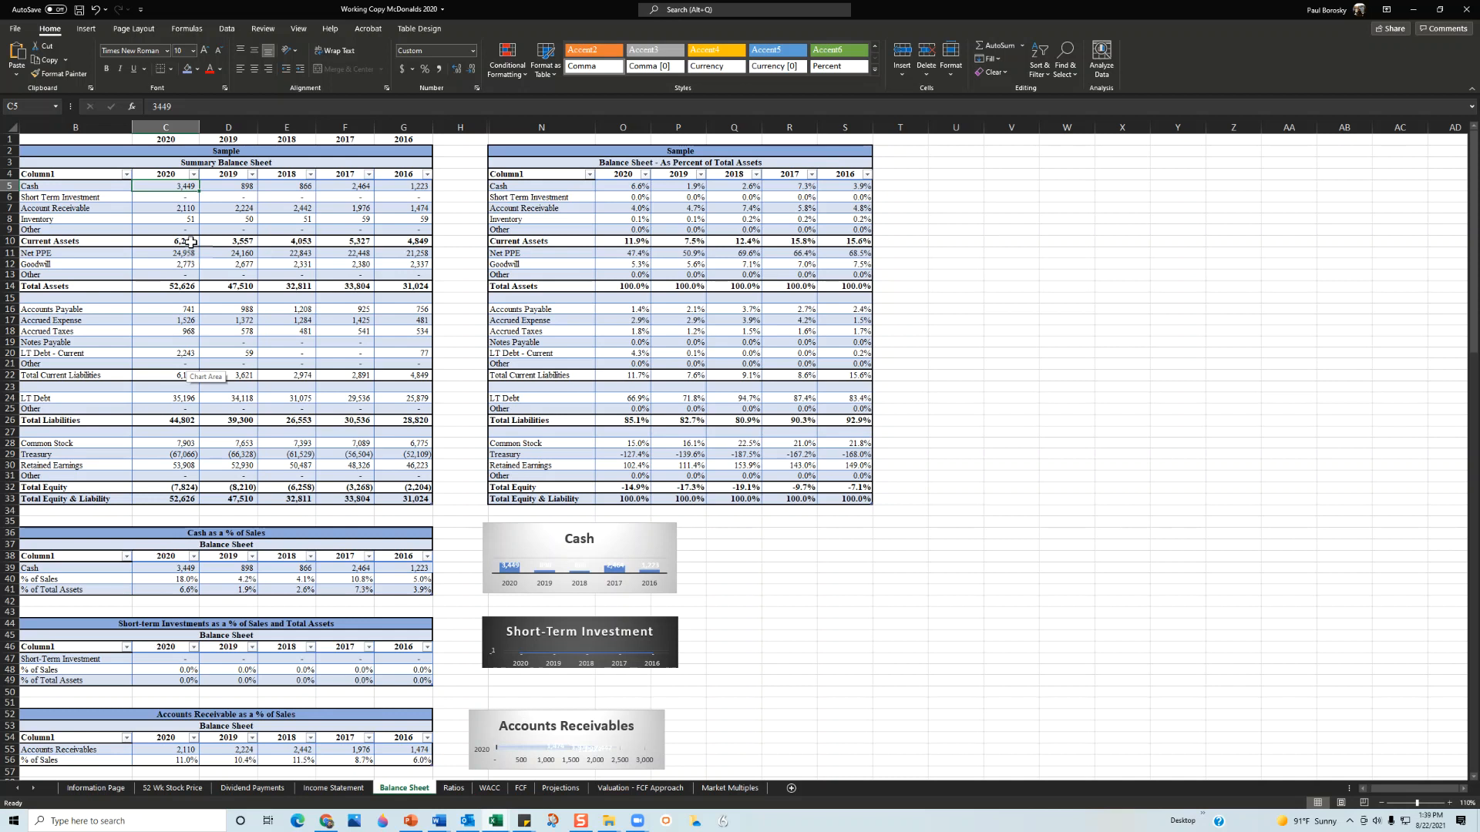
Show the Ratios sheet and inspect the 2016 Current Ratio of 1.00 in cell J6
left_click(453, 786)
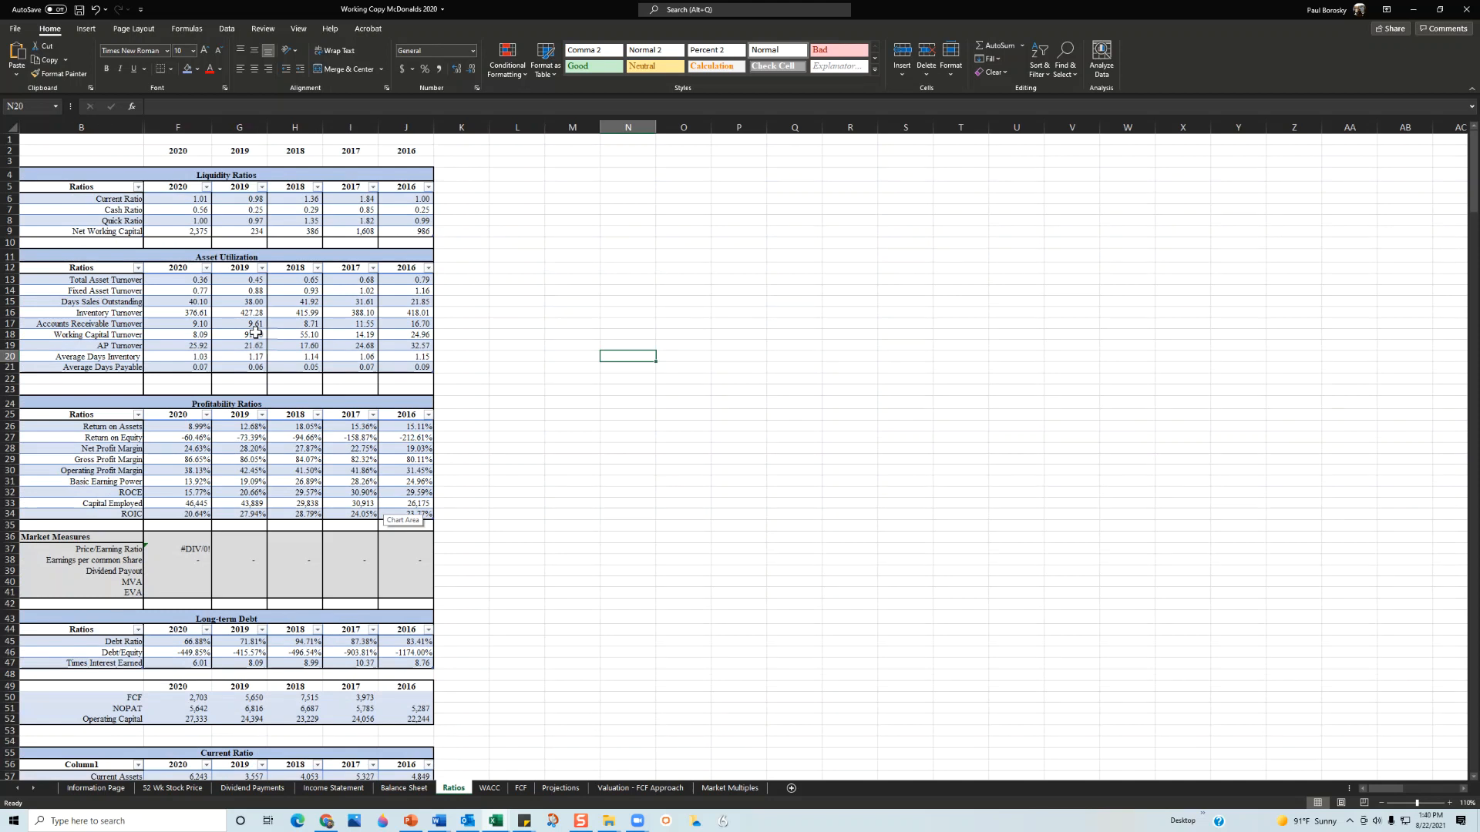
left_click(411, 199)
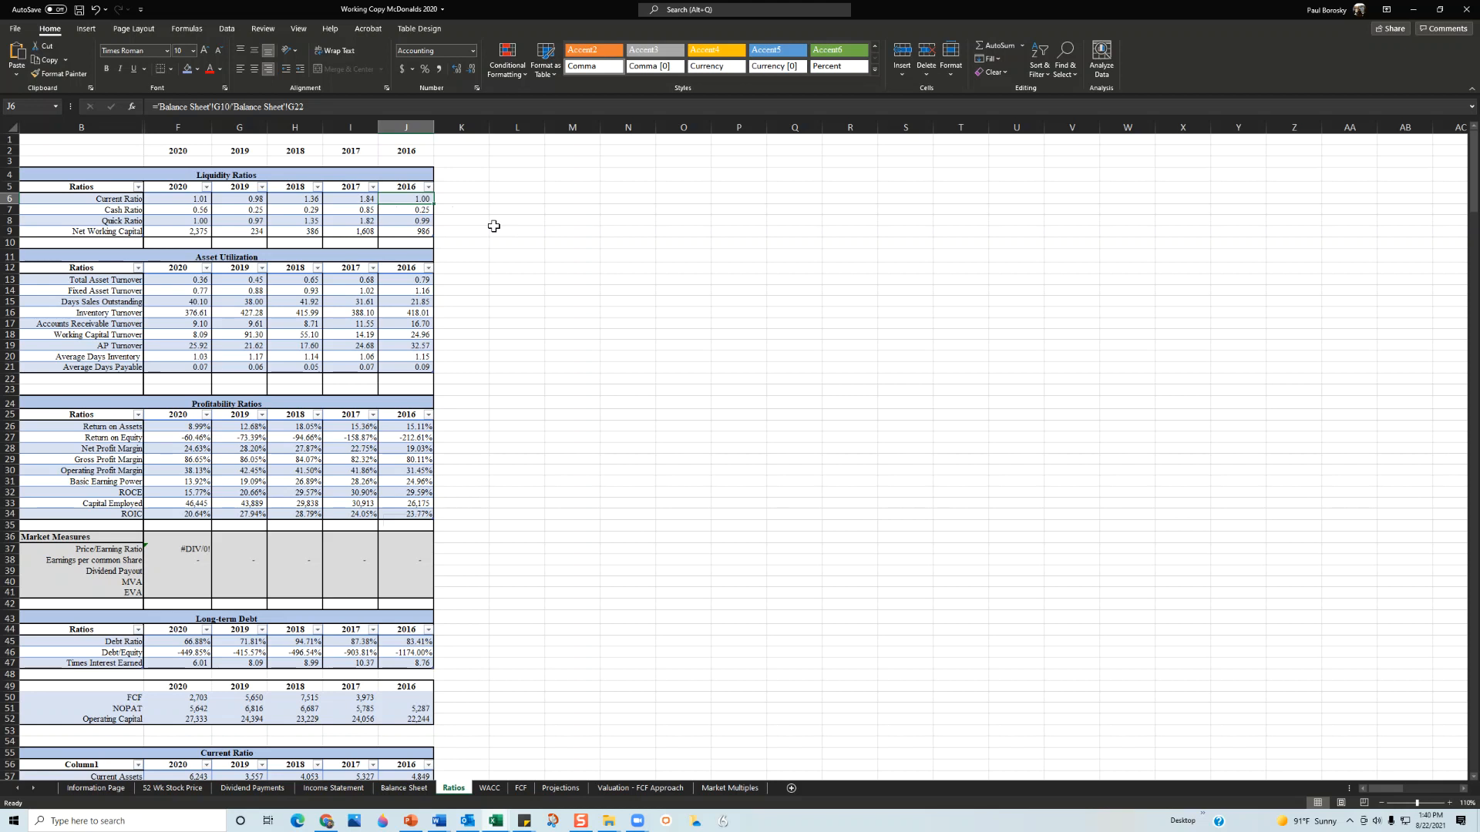
key("Left")
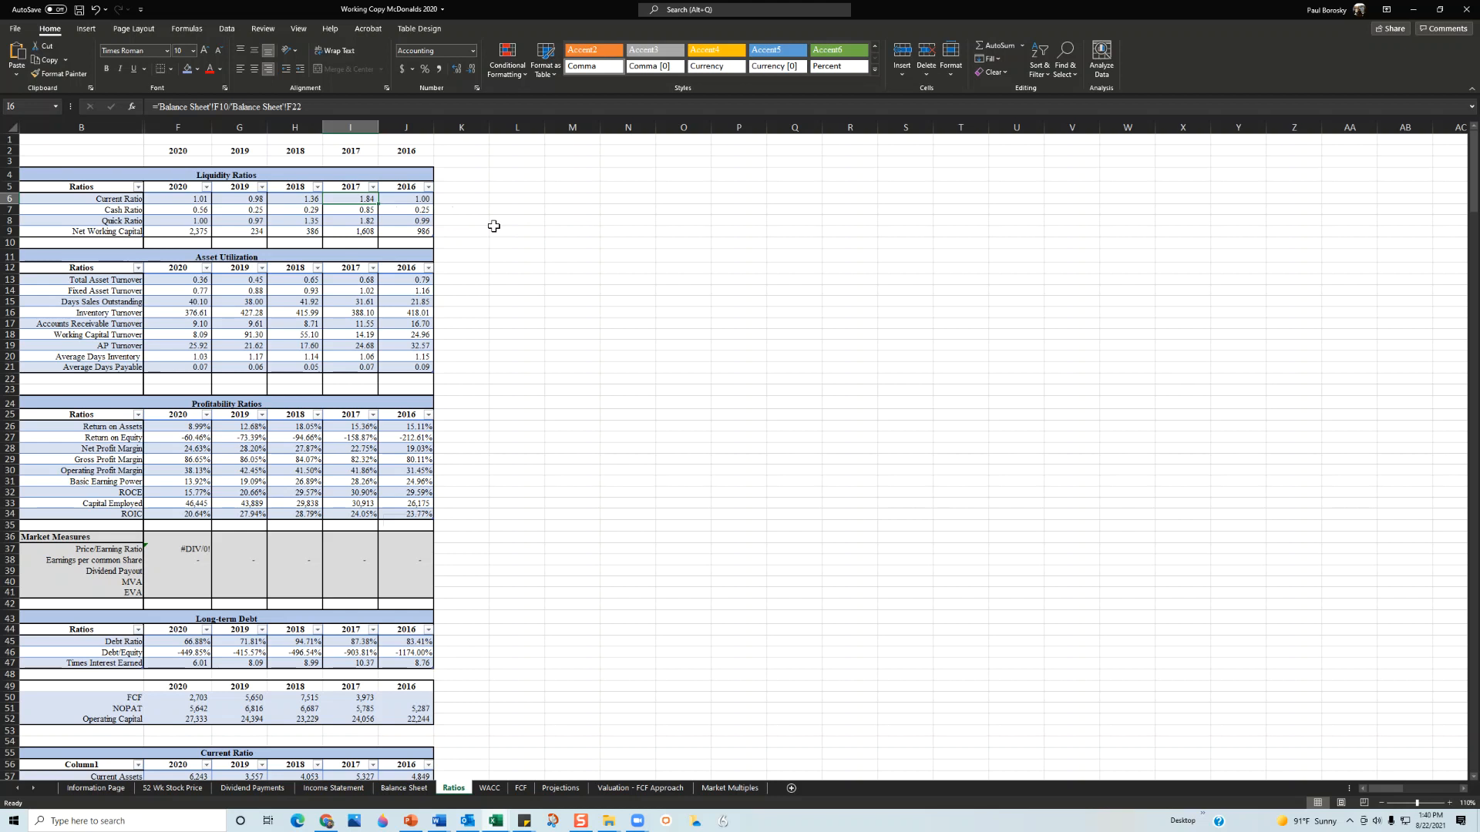
key("Left")
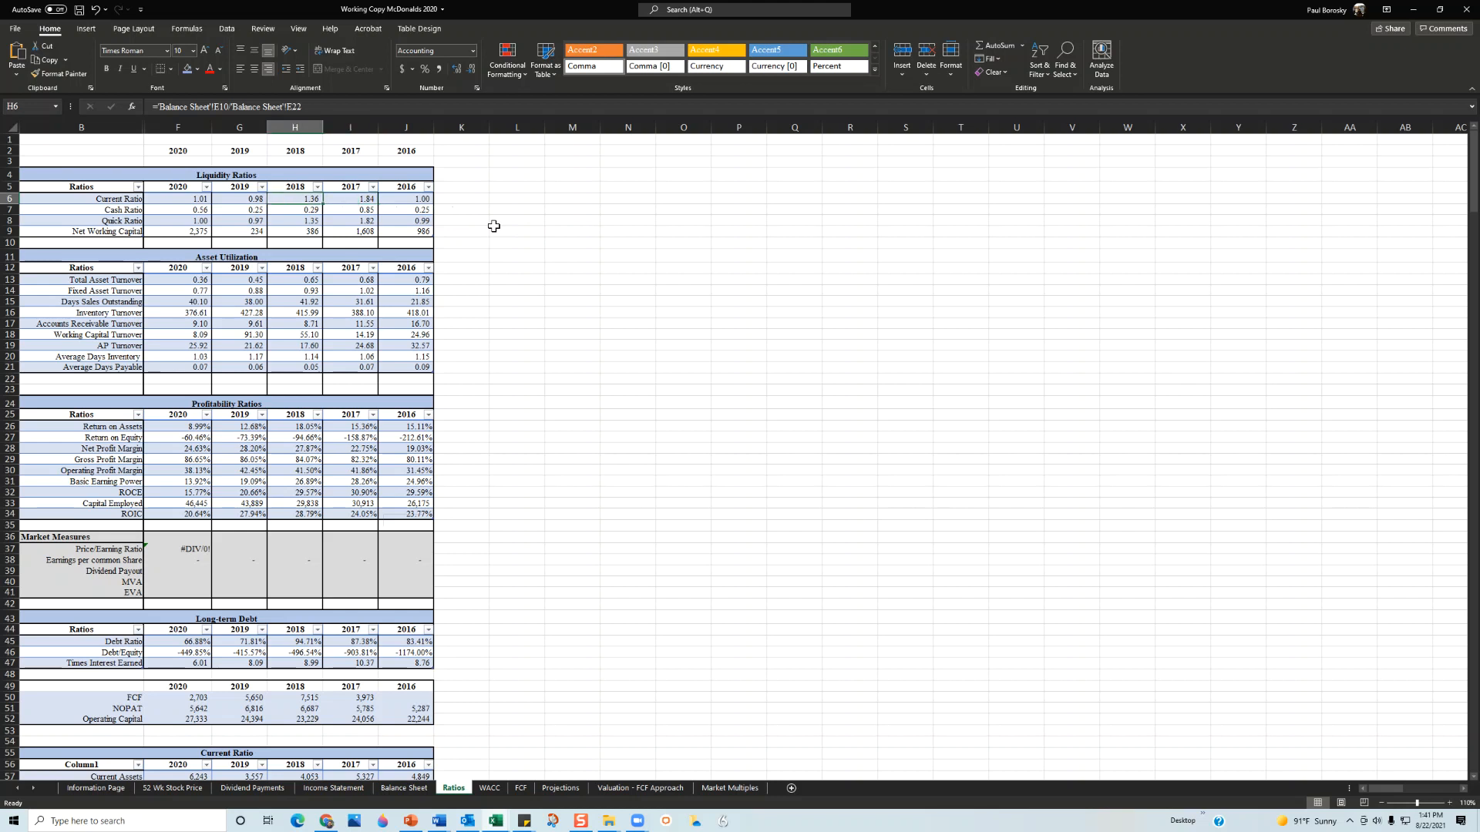
key("Left")
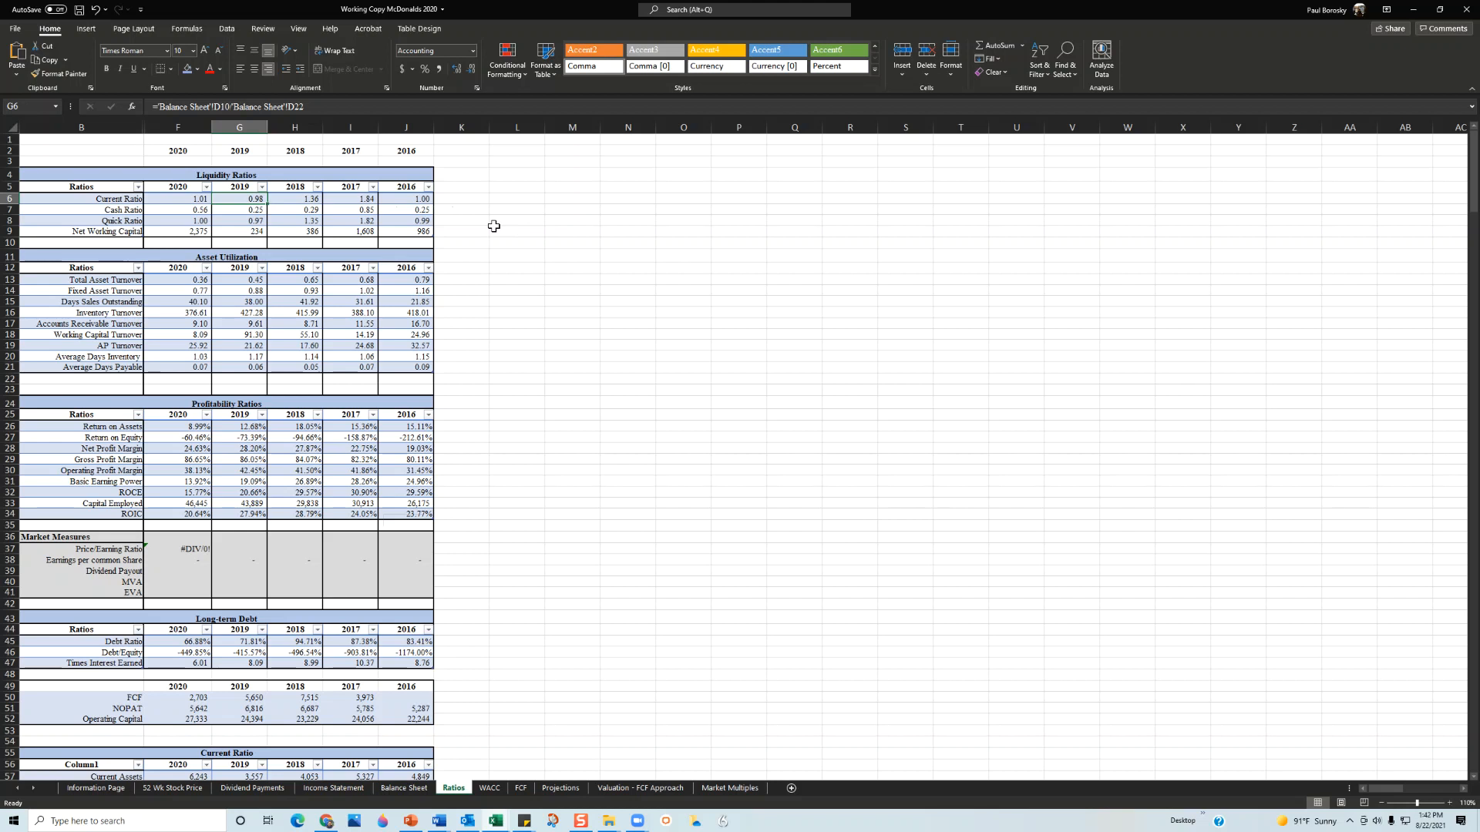
Move the Excel window aside to reveal the PowerPoint financial report presentation
mouse_move(941, 14)
left_mouse_down()
mouse_move(1474, 157)
mouse_move(673, 99)
left_mouse_up()
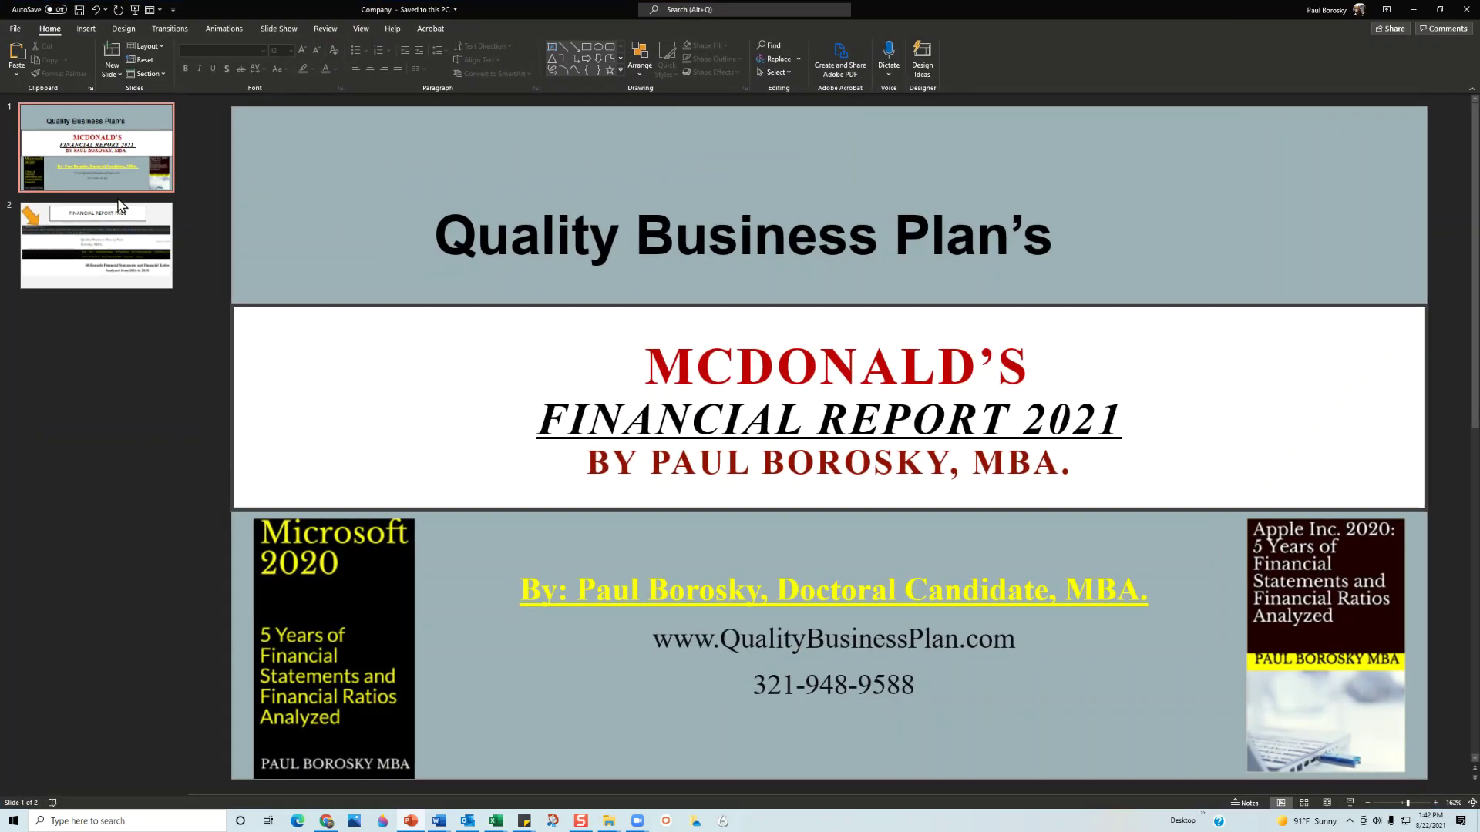
left_click(122, 220)
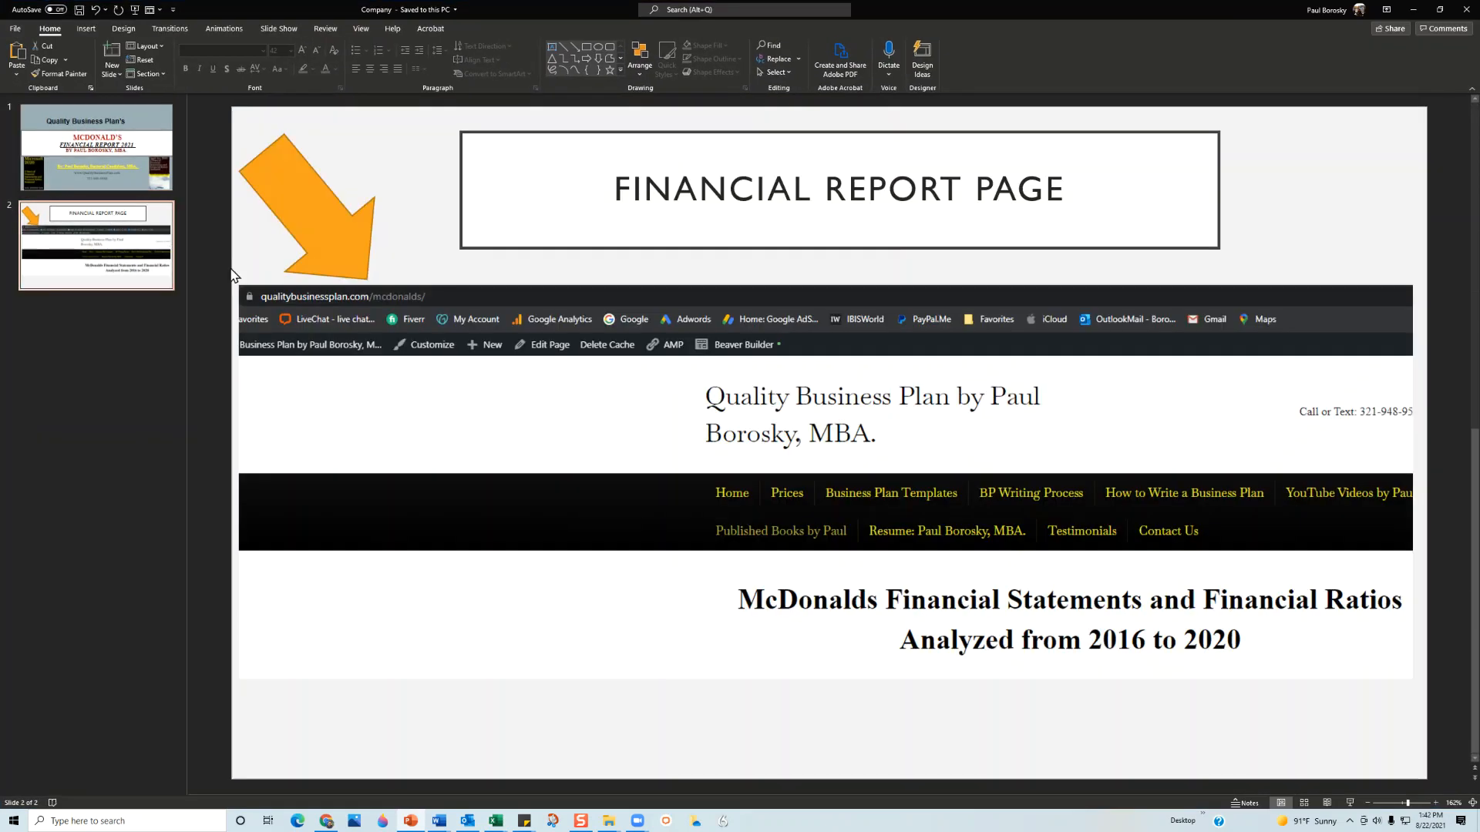